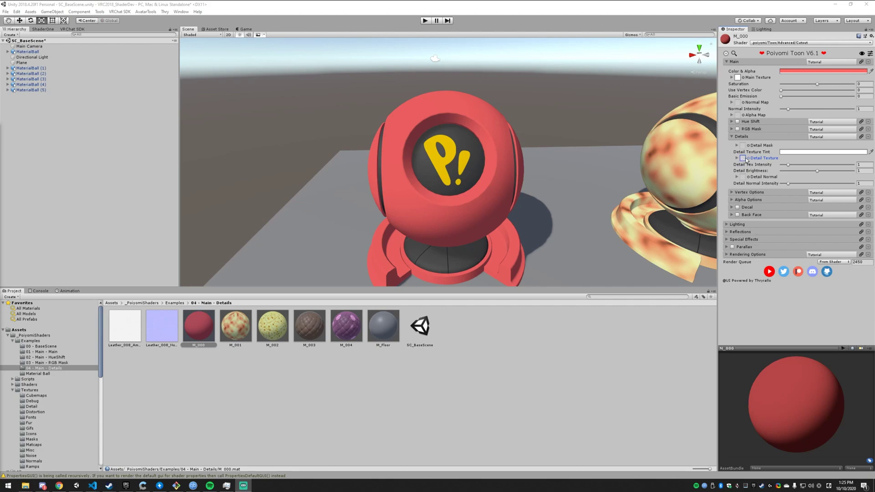
Assign T_Brick_Noise as M_000's Detail Texture by searching 'noi' in the picker.
{"action": "left_click", "coordinate": [749, 159]}
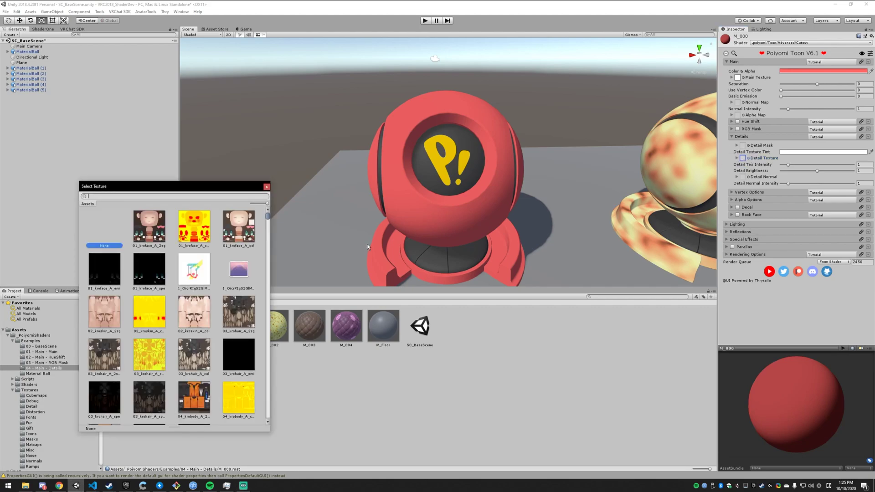
{"action": "type", "text": "noi"}
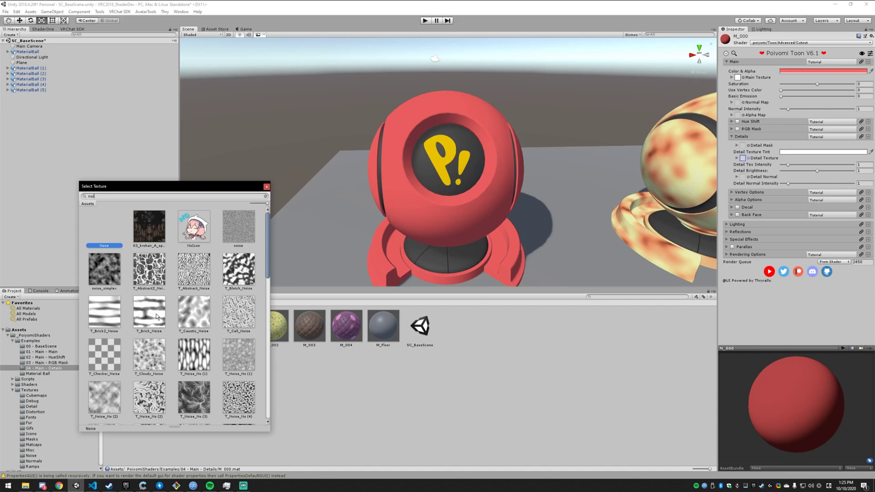
{"action": "left_click", "coordinate": [143, 315]}
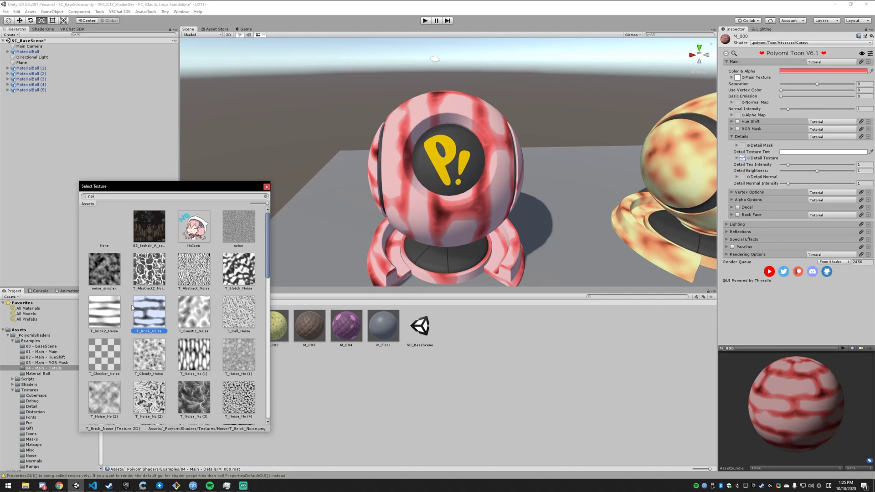
Expand M_000's Detail Texture settings and try a green hue for the detail tint.
{"action": "left_click", "coordinate": [267, 187]}
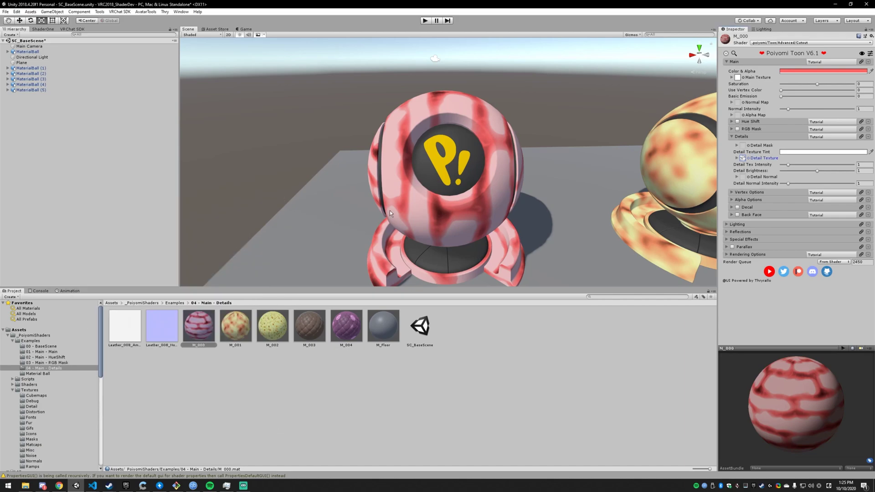
{"action": "left_click", "coordinate": [758, 158]}
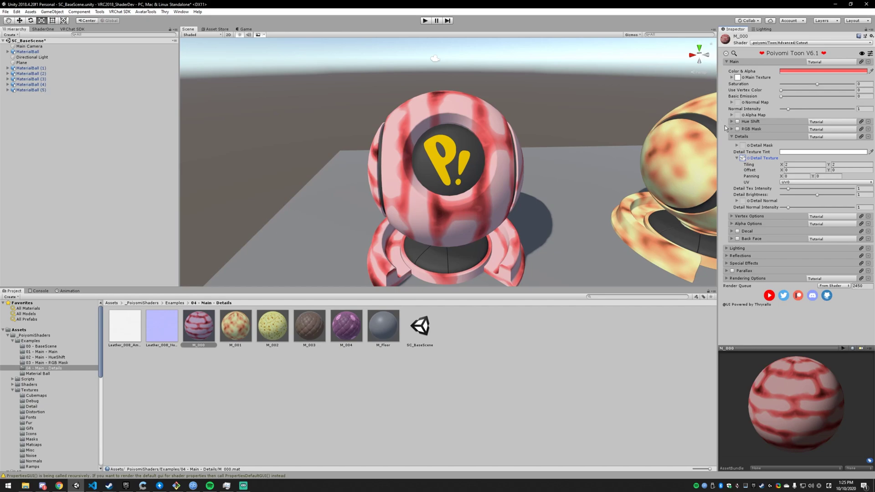
{"action": "left_click", "coordinate": [808, 152]}
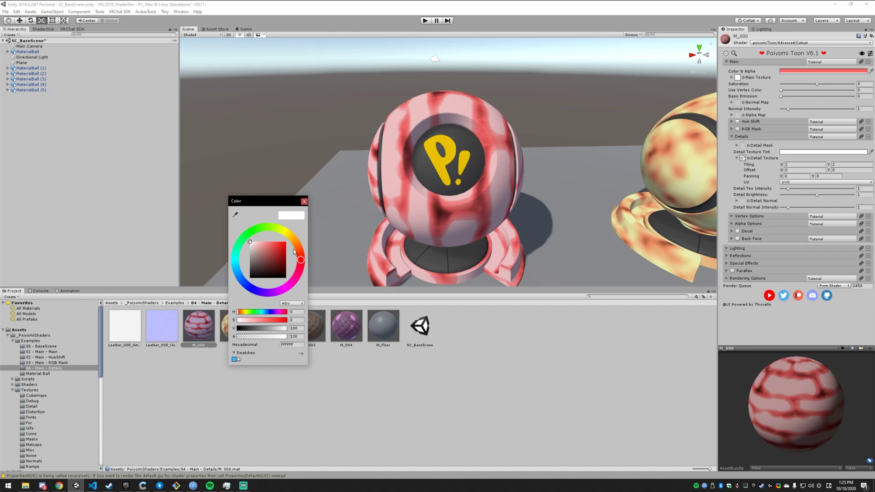
{"action": "left_click", "coordinate": [258, 229]}
{"action": "left_click", "coordinate": [270, 241]}
{"action": "mouse_move", "coordinate": [274, 241]}
{"action": "left_mouse_down"}
{"action": "mouse_move", "coordinate": [286, 237]}
{"action": "mouse_move", "coordinate": [255, 227]}
{"action": "left_mouse_up"}
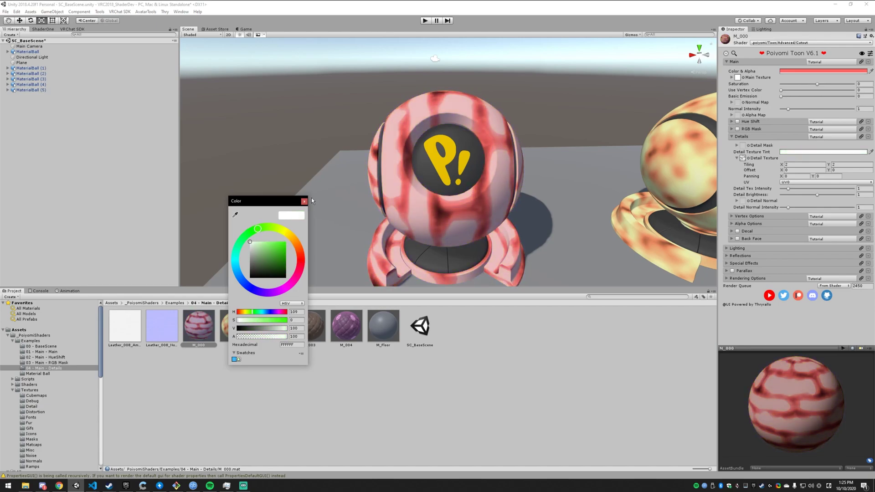
{"action": "left_click", "coordinate": [305, 201]}
Set the Detail Texture tiling to 5 by 5.
{"action": "left_click", "coordinate": [799, 166]}
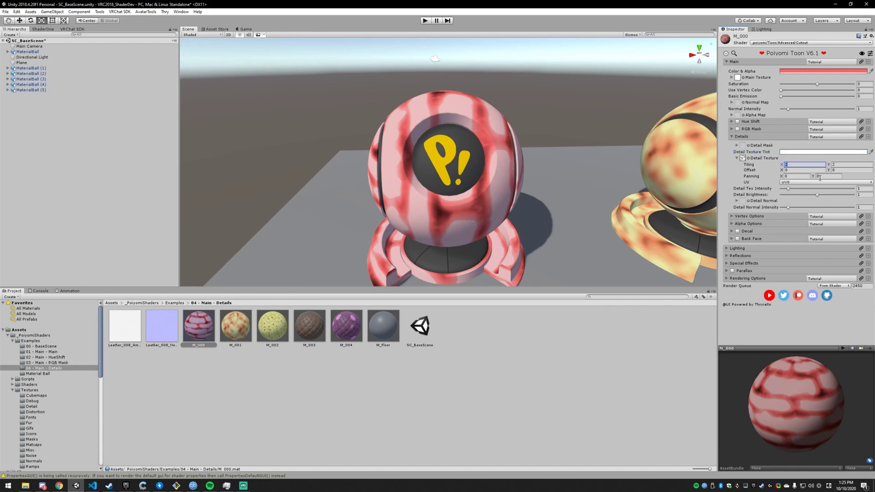
{"action": "type", "text": "5"}
{"action": "key", "text": "Tab"}
{"action": "type", "text": "5"}
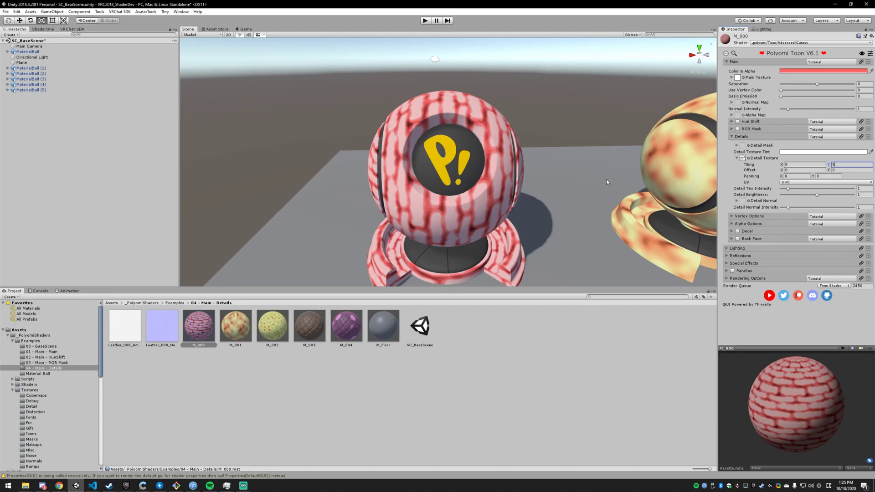
Try T_Abstract_Noise, then set T_Cloudy_Noise as M_000's Detail Texture.
{"action": "left_click", "coordinate": [748, 158]}
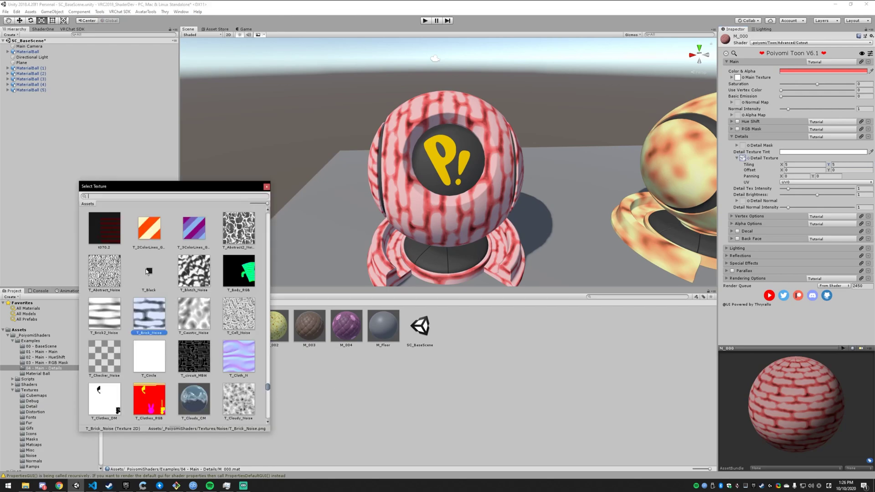
{"action": "scroll", "coordinate": [201, 340], "scroll_direction": "down", "scroll_amount": 3}
{"action": "scroll", "coordinate": [130, 272], "scroll_direction": "up", "scroll_amount": 2}
{"action": "left_click", "coordinate": [117, 234]}
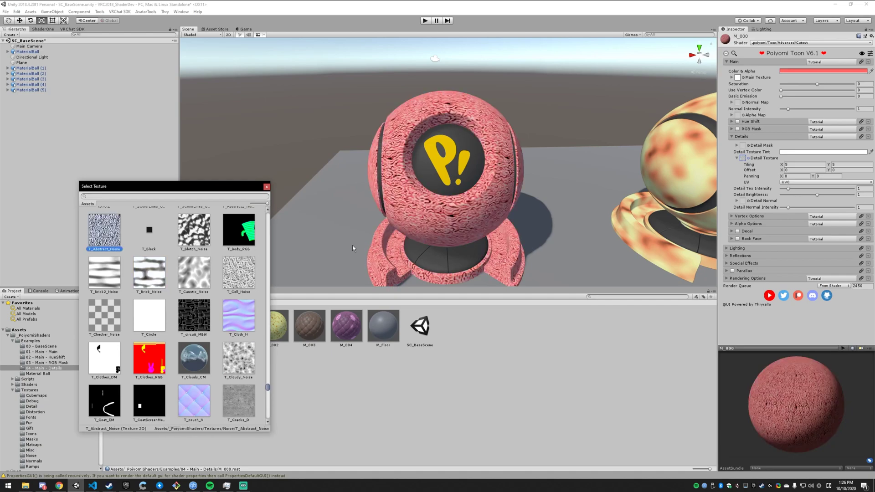
{"action": "left_click", "coordinate": [238, 354]}
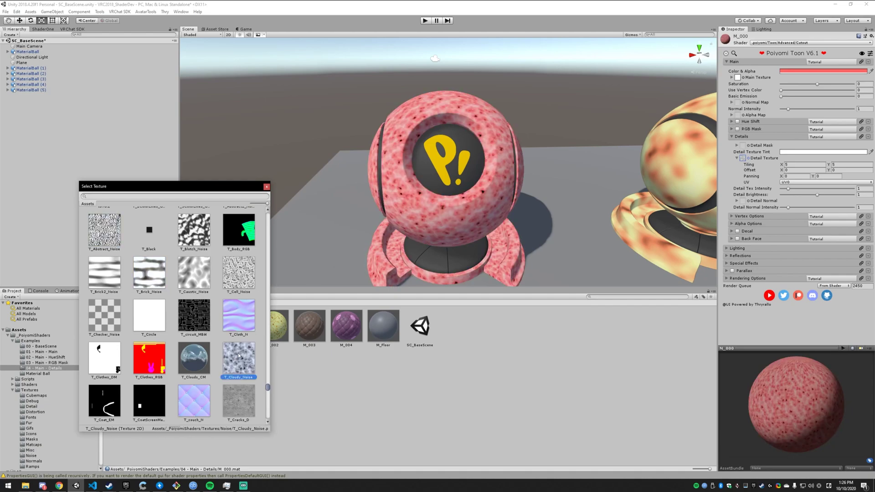
{"action": "left_click", "coordinate": [767, 159]}
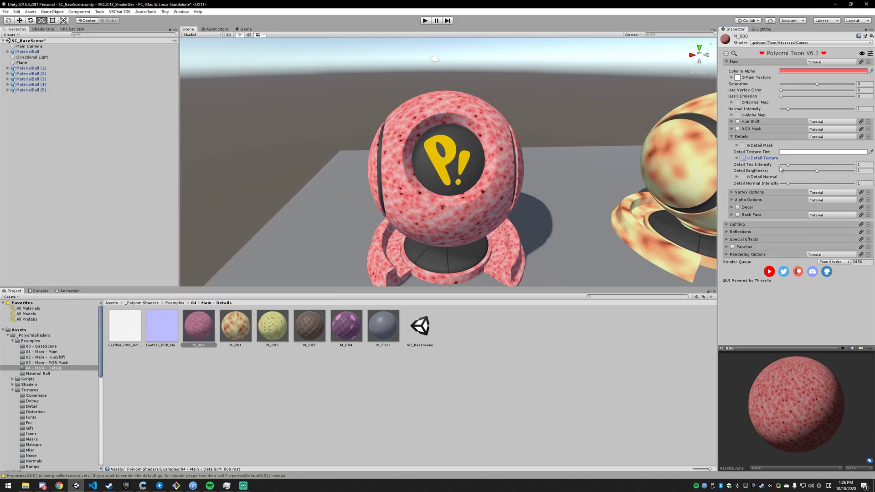
Keep M_000's Detail Tex Intensity at 1 and bring the orange M_001 ball into view.
{"action": "mouse_move", "coordinate": [790, 165]}
{"action": "left_mouse_down"}
{"action": "mouse_move", "coordinate": [812, 165]}
{"action": "mouse_move", "coordinate": [792, 167]}
{"action": "left_mouse_up"}
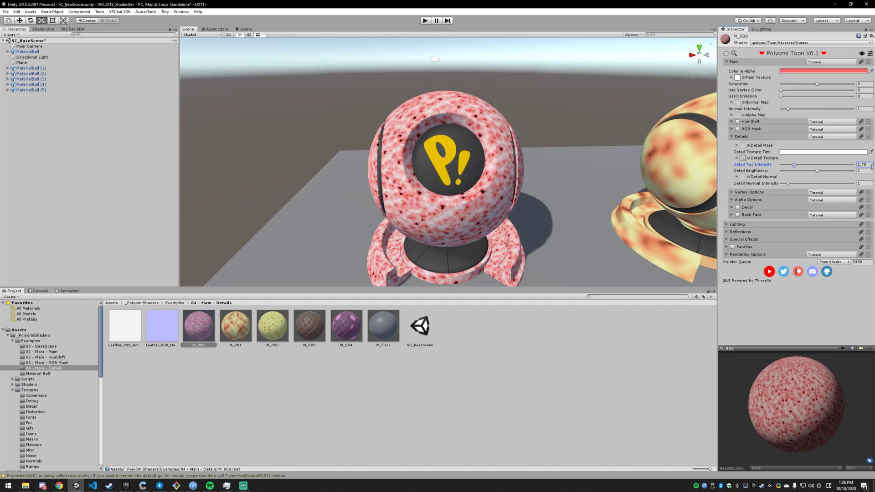
{"action": "type", "text": "1"}
{"action": "middle_click_drag", "start_coordinate": [710, 190], "coordinate": [322, 259]}
{"action": "scroll", "coordinate": [532, 240], "scroll_direction": "up", "scroll_amount": 2}
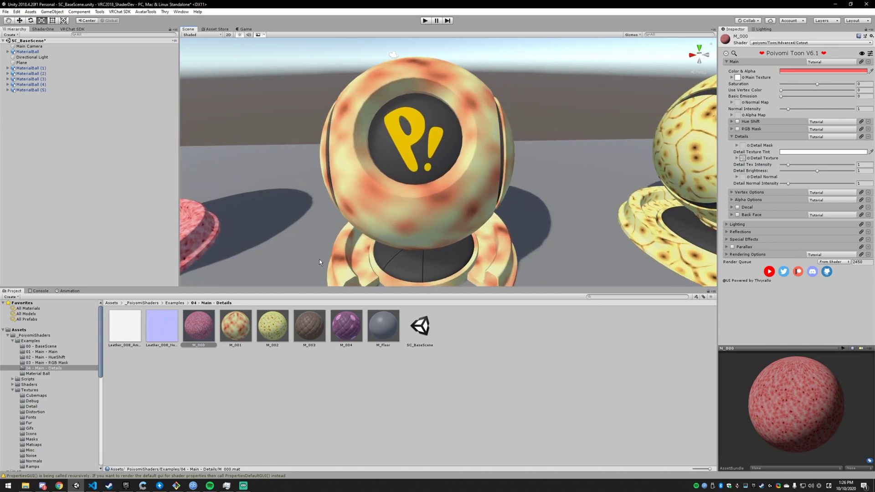
Select M_001, try several Detail Tex Intensity values, and settle on 2.
{"action": "left_click", "coordinate": [236, 333]}
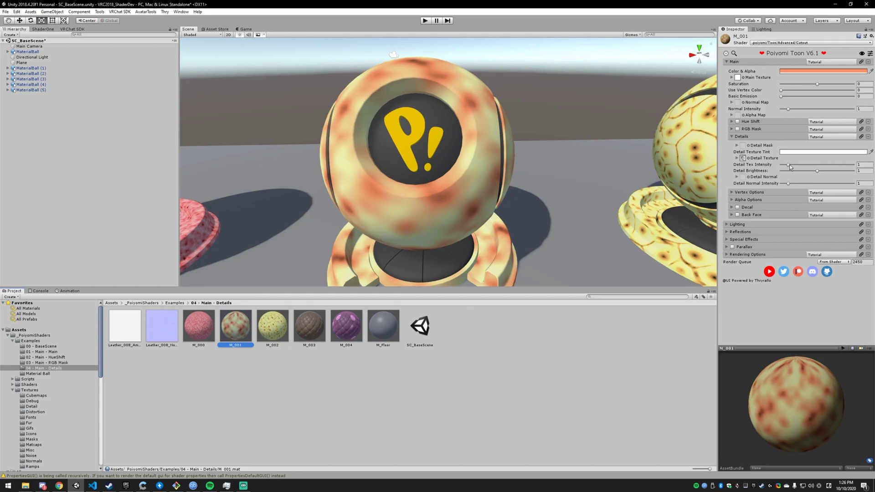
{"action": "left_click_drag", "start_coordinate": [789, 164], "coordinate": [820, 165]}
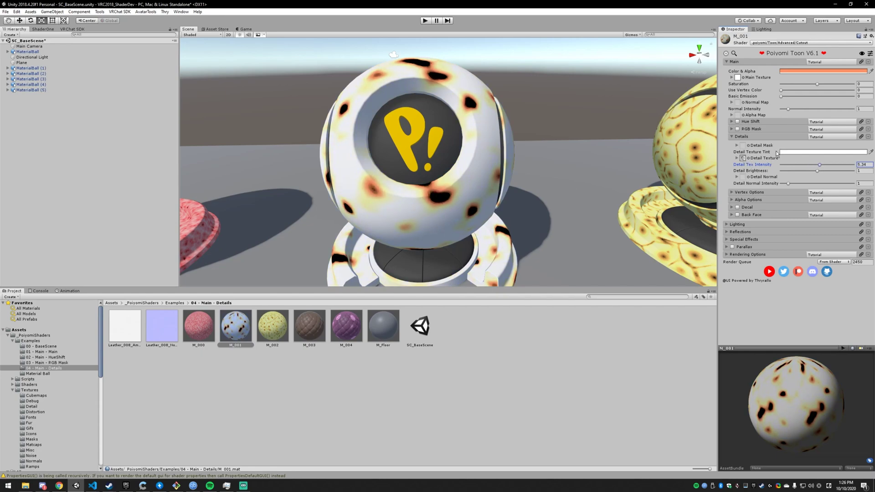
{"action": "left_click_drag", "start_coordinate": [820, 168], "coordinate": [785, 171]}
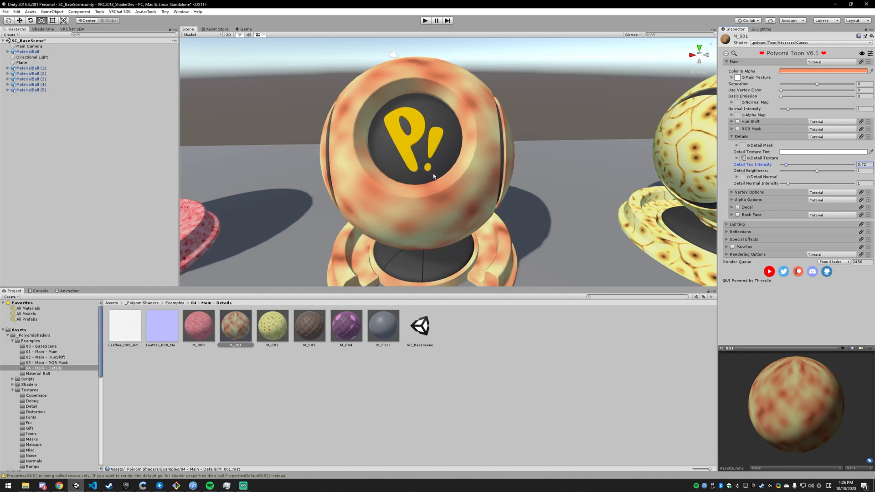
{"action": "left_click_drag", "start_coordinate": [786, 165], "coordinate": [785, 167]}
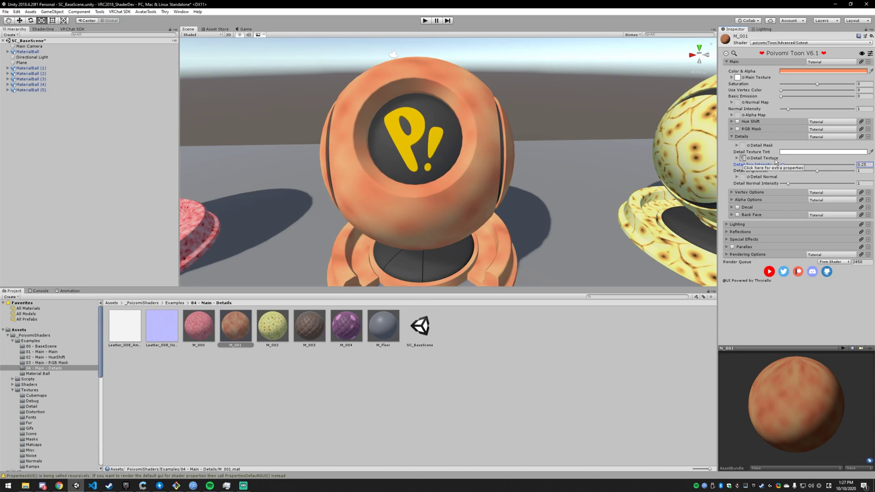
{"action": "left_click", "coordinate": [865, 165]}
{"action": "type", "text": "2"}
{"action": "key", "text": "Return"}
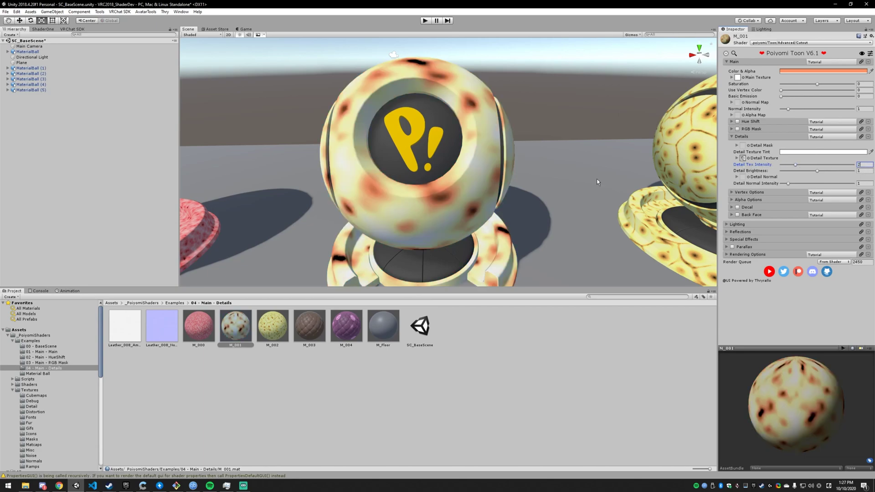
{"action": "left_click_drag", "start_coordinate": [623, 187], "coordinate": [476, 164], "text": "alt"}
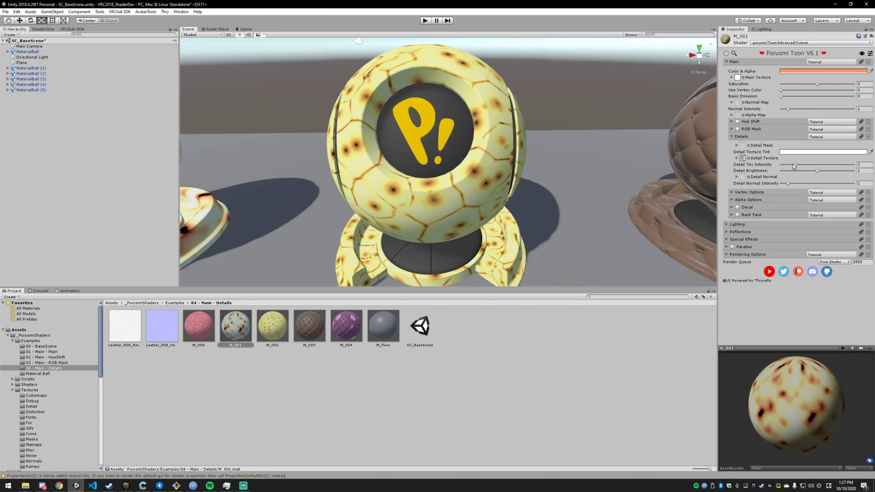
Select M_002, keep Detail Tex Intensity at 1, and lower Detail Brightness toward 0.2.
{"action": "left_click_drag", "start_coordinate": [796, 165], "coordinate": [789, 169]}
{"action": "left_click", "coordinate": [272, 325]}
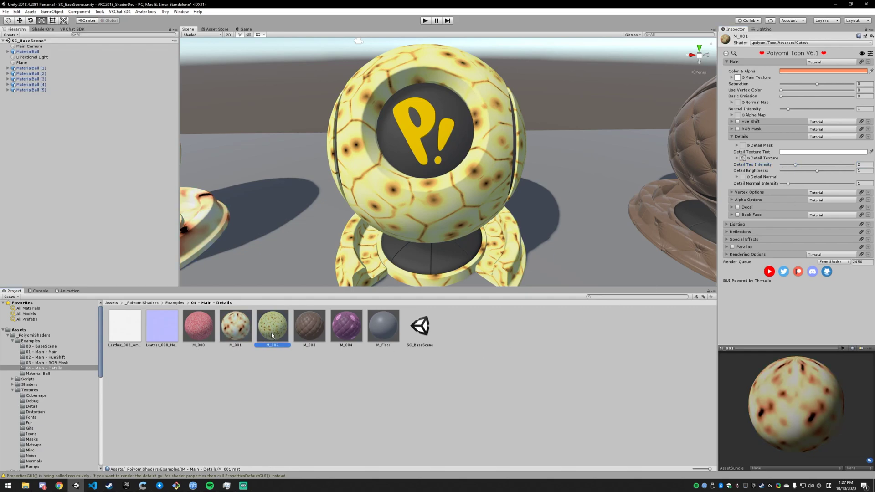
{"action": "left_click_drag", "start_coordinate": [792, 167], "coordinate": [817, 167]}
{"action": "left_click", "coordinate": [856, 165]}
{"action": "type", "text": "1"}
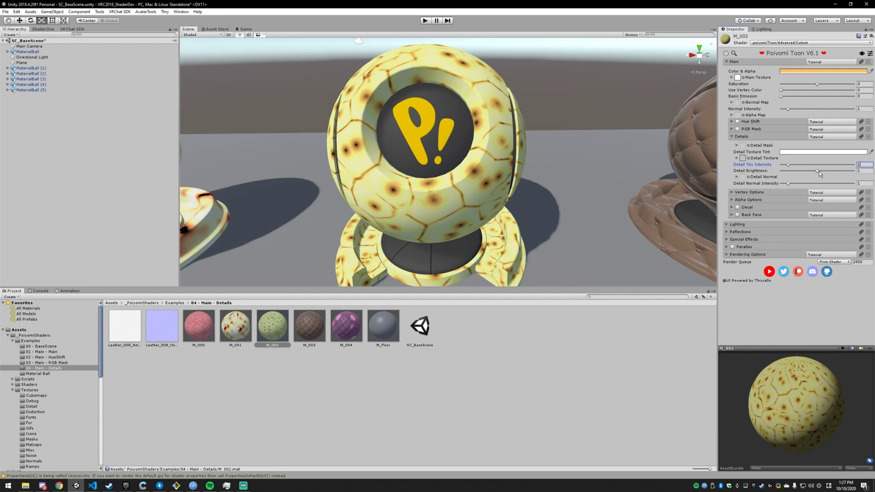
{"action": "left_click_drag", "start_coordinate": [820, 171], "coordinate": [787, 170]}
Lower M_002's Detail Brightness to 0.179 and turn the view toward the brown ball.
{"action": "scroll", "coordinate": [569, 162], "scroll_direction": "down", "scroll_amount": 3}
{"action": "right_click_drag", "start_coordinate": [554, 163], "coordinate": [489, 159]}
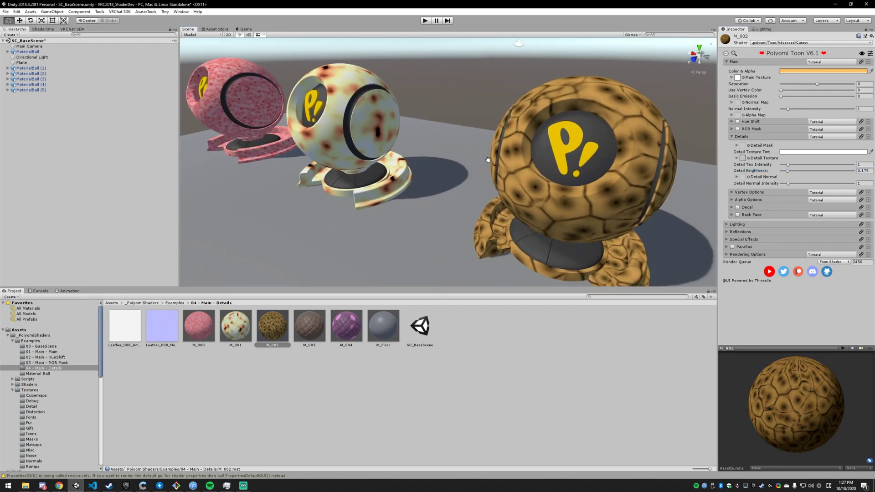
{"action": "middle_click_drag", "start_coordinate": [488, 160], "coordinate": [355, 154]}
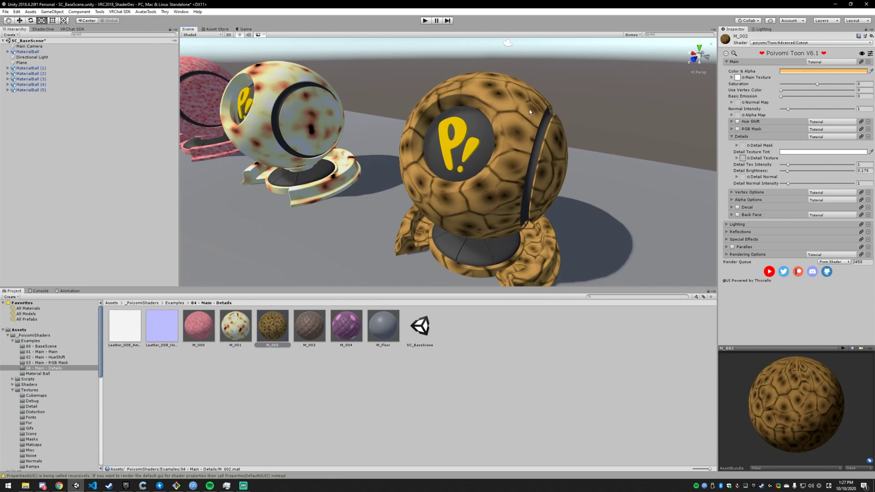
{"action": "right_click_drag", "start_coordinate": [529, 108], "coordinate": [510, 126]}
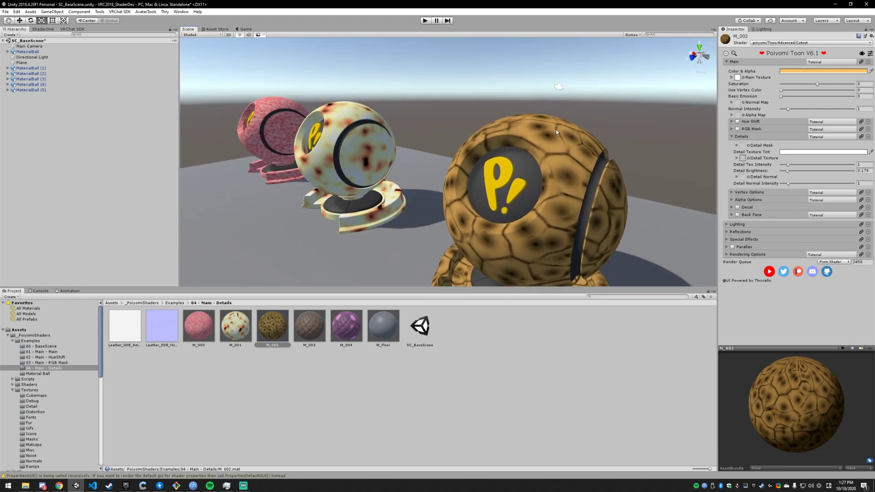
{"action": "right_click_drag", "start_coordinate": [510, 126], "coordinate": [429, 143]}
Orbit and zoom the Scene view around the leather and pink balls.
{"action": "scroll", "coordinate": [429, 143], "scroll_direction": "up", "scroll_amount": 5}
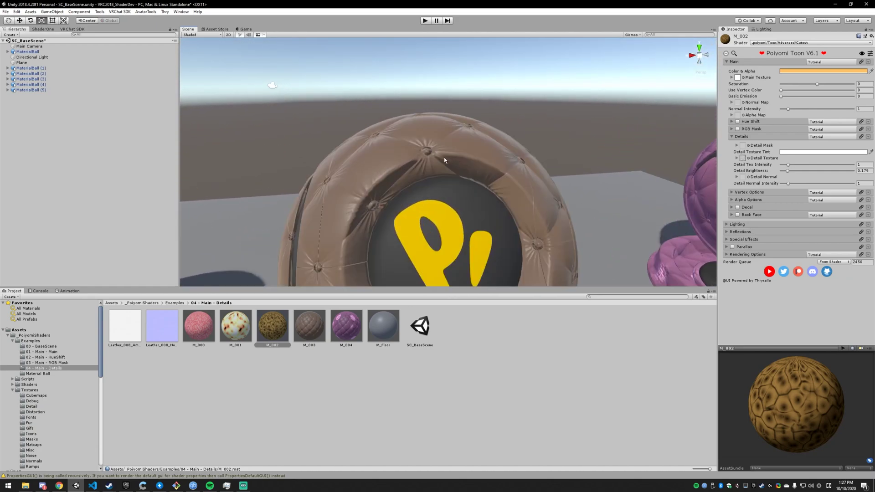
{"action": "middle_click_drag", "start_coordinate": [444, 157], "coordinate": [664, 97]}
{"action": "right_click_drag", "start_coordinate": [664, 98], "coordinate": [485, 175]}
{"action": "right_click_drag", "start_coordinate": [486, 114], "coordinate": [620, 122]}
{"action": "scroll", "coordinate": [491, 109], "scroll_direction": "up", "scroll_amount": 8}
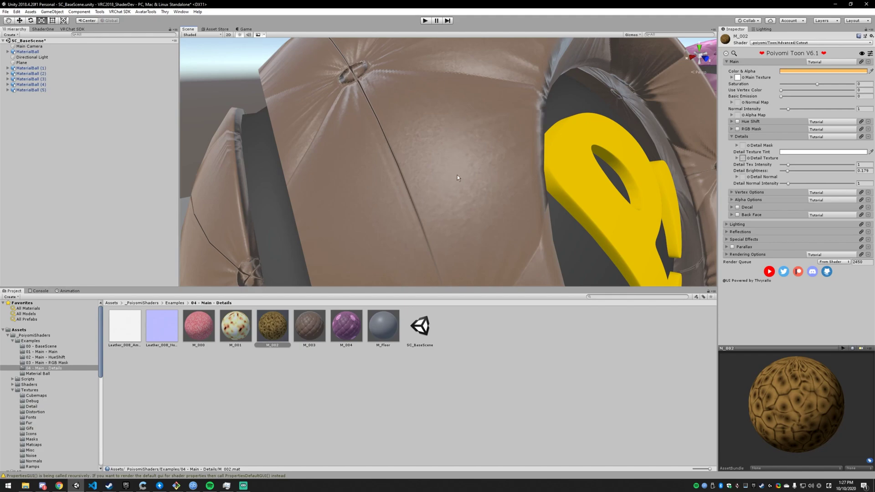
{"action": "scroll", "coordinate": [499, 190], "scroll_direction": "down", "scroll_amount": 8}
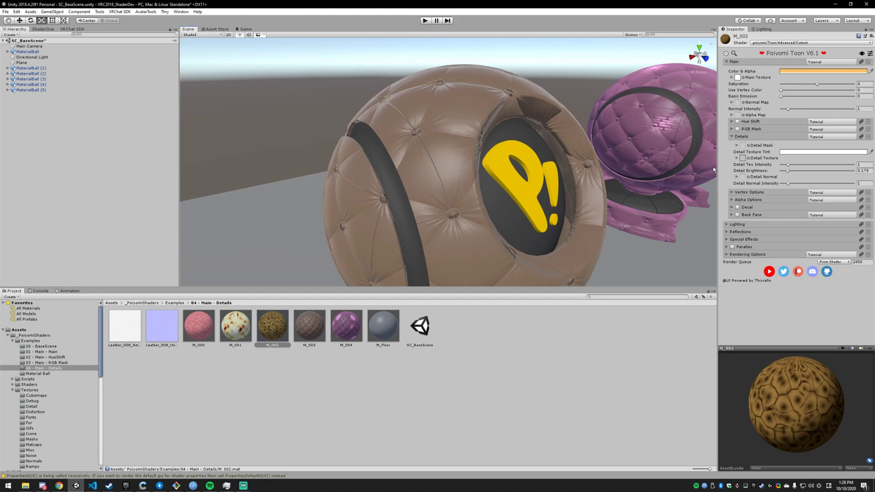
Select M_003 and drag Leather_008_Normal into its Detail Normal slot.
{"action": "left_click", "coordinate": [312, 319]}
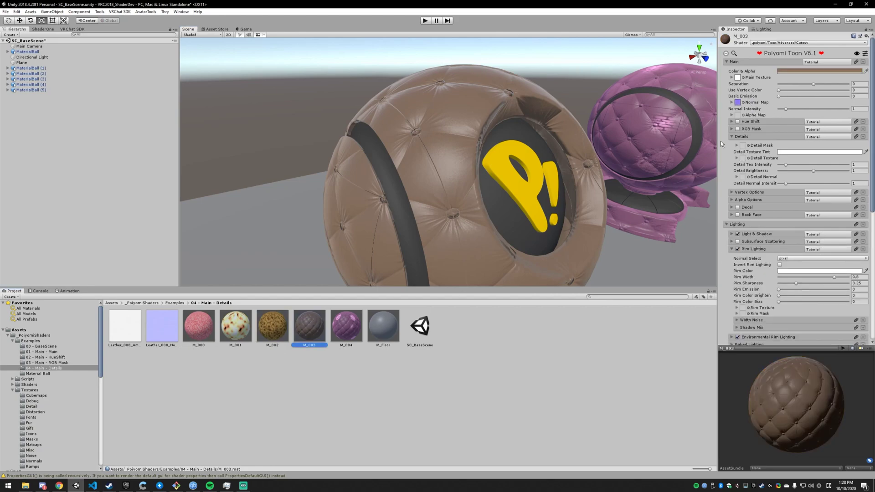
{"action": "left_click", "coordinate": [129, 333]}
{"action": "left_click", "coordinate": [162, 327]}
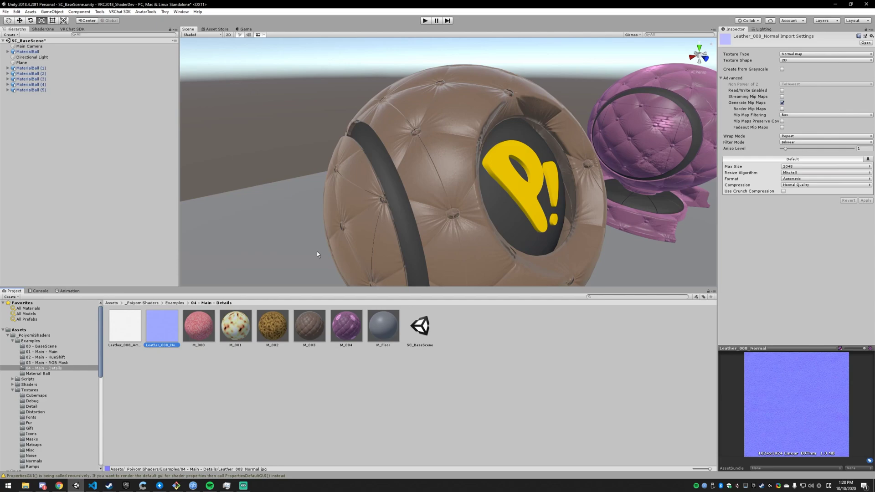
{"action": "right_click_drag", "start_coordinate": [317, 251], "coordinate": [368, 203]}
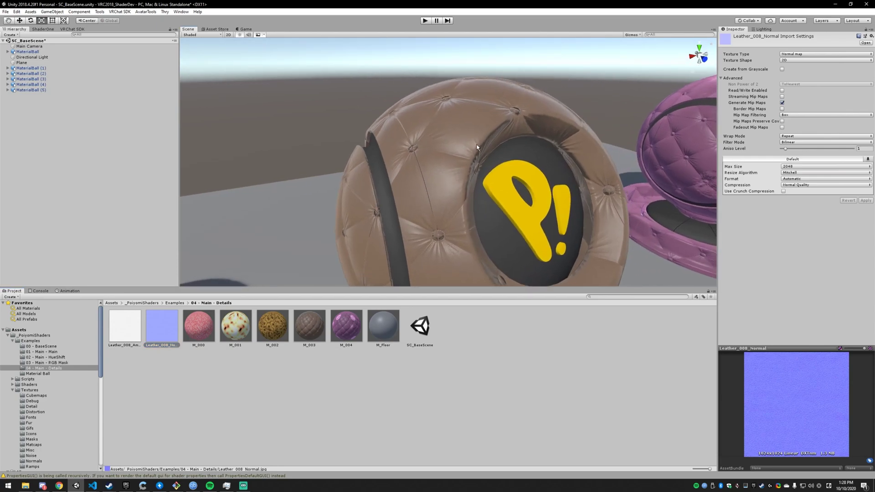
{"action": "left_click", "coordinate": [483, 121]}
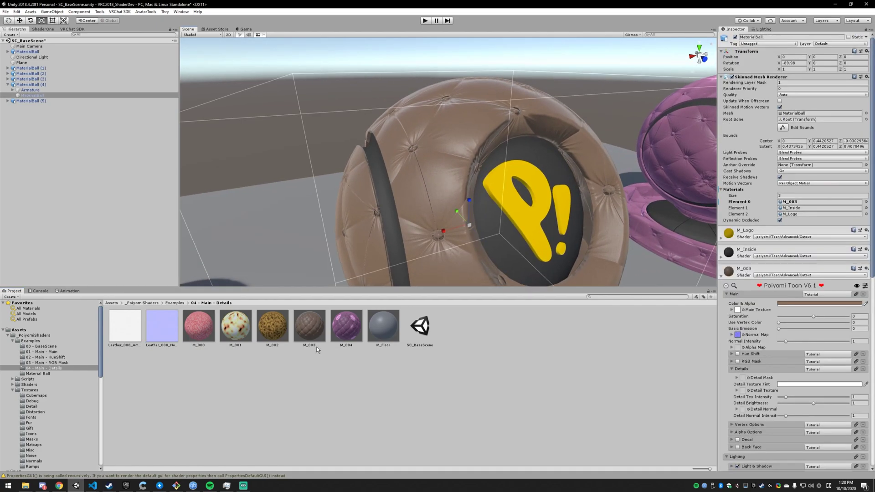
{"action": "left_click", "coordinate": [320, 327]}
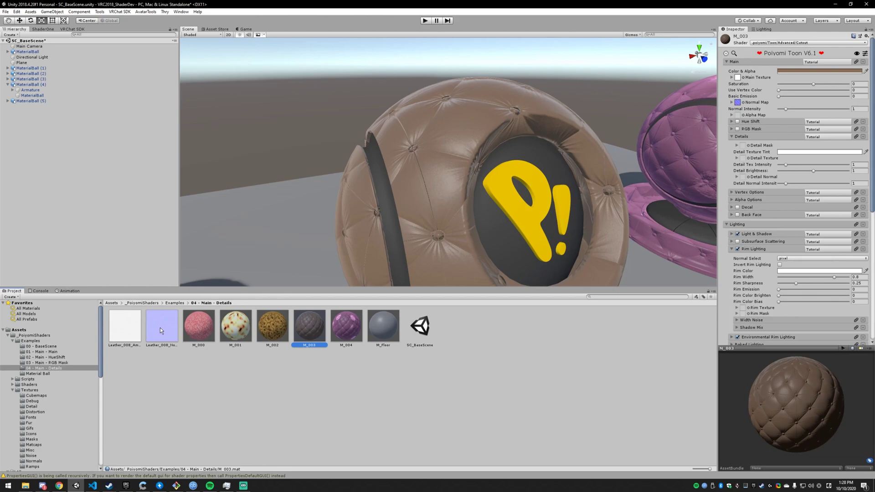
{"action": "left_click_drag", "start_coordinate": [163, 329], "coordinate": [747, 179]}
Put the other leather texture in M_003's Detail Texture and dim Detail Brightness to about 0.27.
{"action": "left_click_drag", "start_coordinate": [128, 335], "coordinate": [744, 159]}
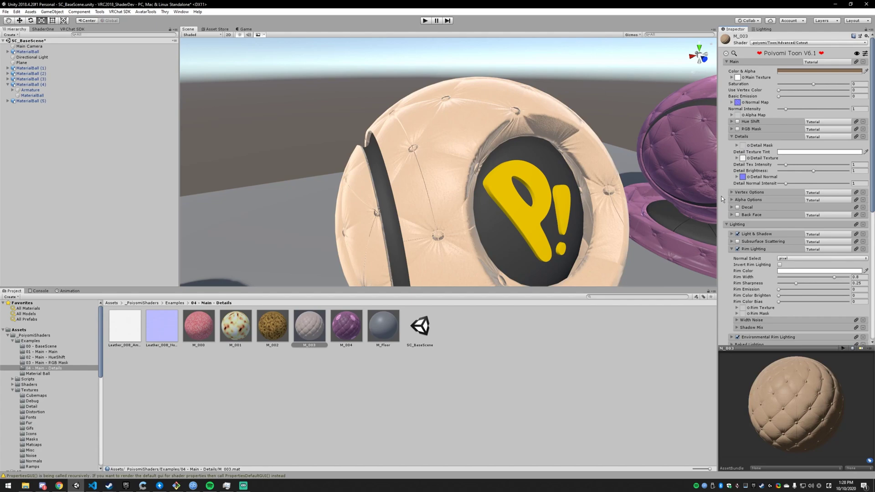
{"action": "left_click_drag", "start_coordinate": [814, 171], "coordinate": [789, 175]}
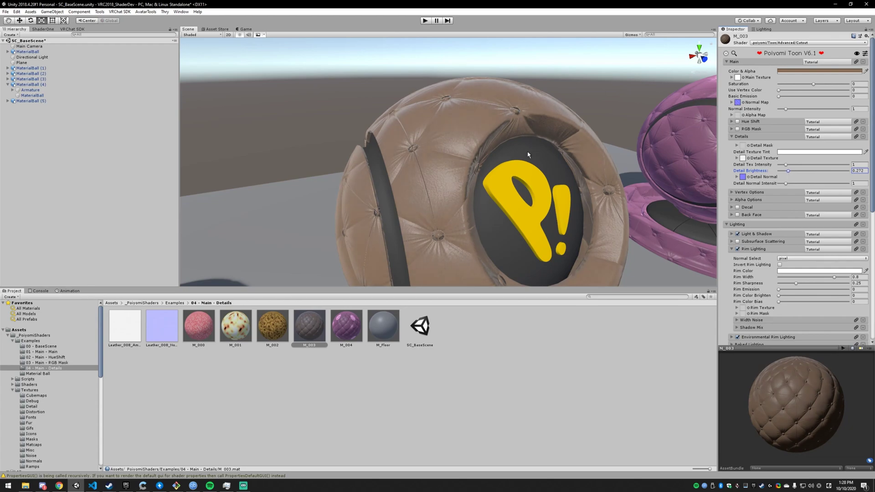
{"action": "scroll", "coordinate": [453, 188], "scroll_direction": "up", "scroll_amount": 5}
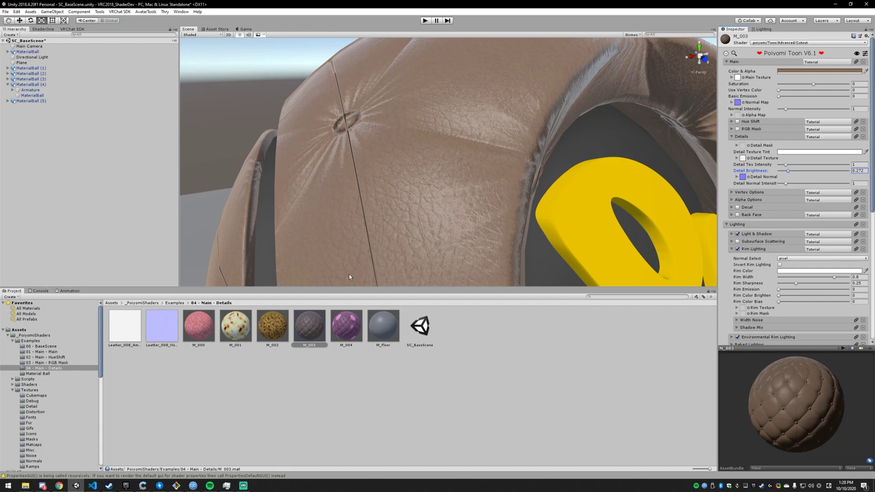
Check Leather_008_Normal, then test M_003's Detail Normal Intensity slider up and down.
{"action": "left_click", "coordinate": [175, 323]}
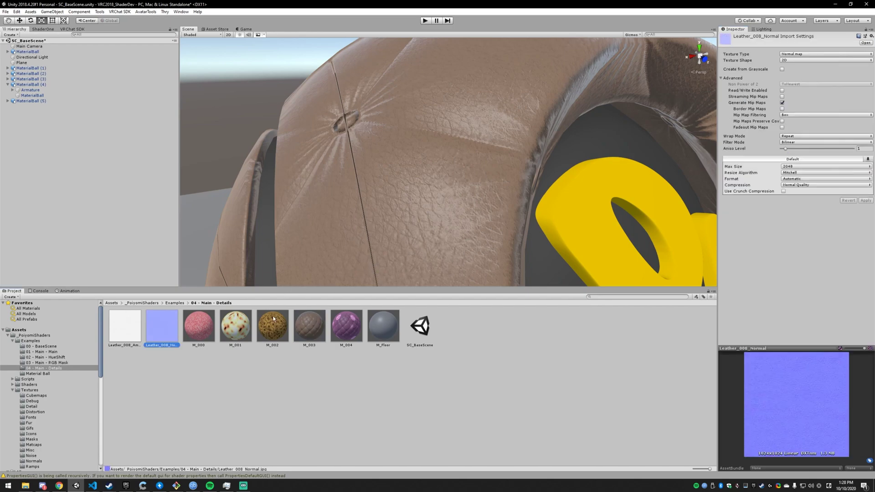
{"action": "left_click", "coordinate": [309, 326]}
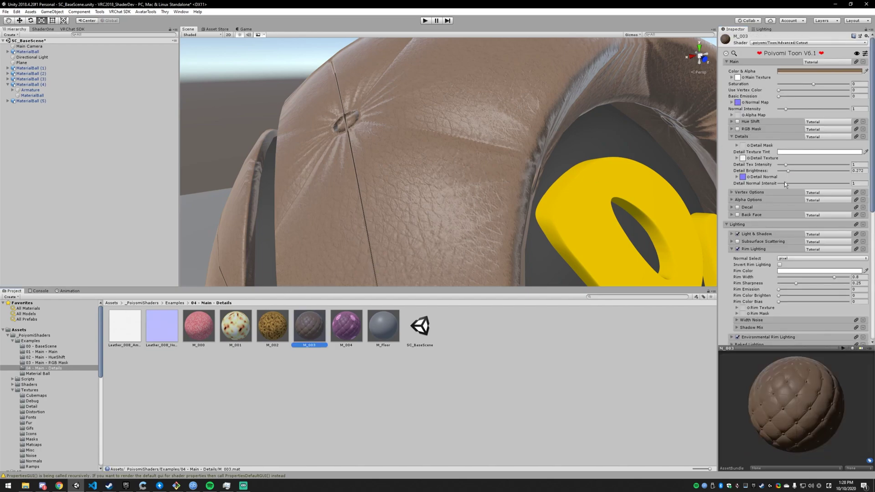
{"action": "left_click_drag", "start_coordinate": [786, 182], "coordinate": [793, 180]}
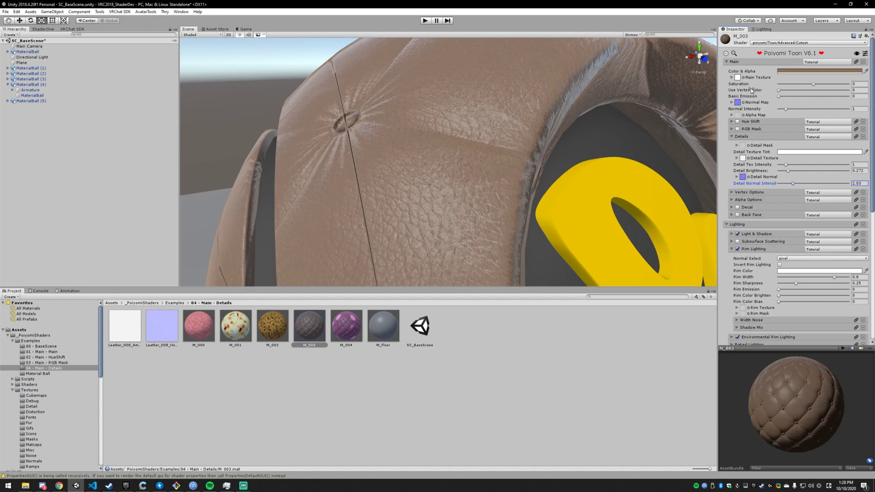
{"action": "mouse_move", "coordinate": [791, 186]}
{"action": "left_mouse_down"}
{"action": "mouse_move", "coordinate": [774, 186]}
{"action": "mouse_move", "coordinate": [784, 185]}
{"action": "left_mouse_up"}
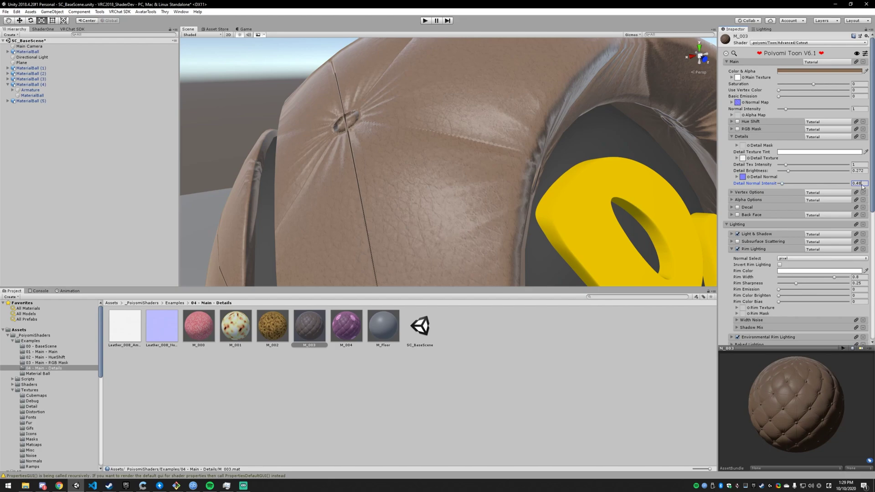
Set M_003's Detail Normal Intensity to 1 and orbit around the leather ball.
{"action": "type", "text": "1"}
{"action": "scroll", "coordinate": [436, 184], "scroll_direction": "down", "scroll_amount": 5}
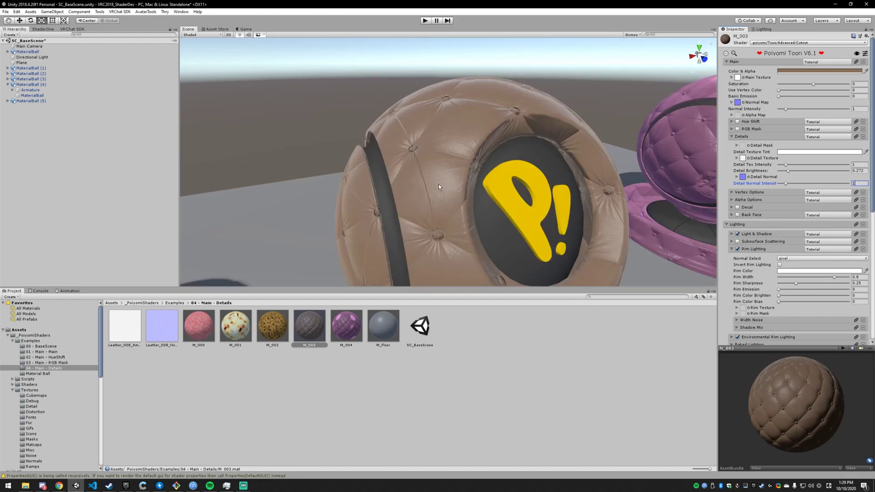
{"action": "scroll", "coordinate": [439, 184], "scroll_direction": "up", "scroll_amount": 5}
{"action": "left_click_drag", "start_coordinate": [453, 188], "coordinate": [495, 136], "text": "alt"}
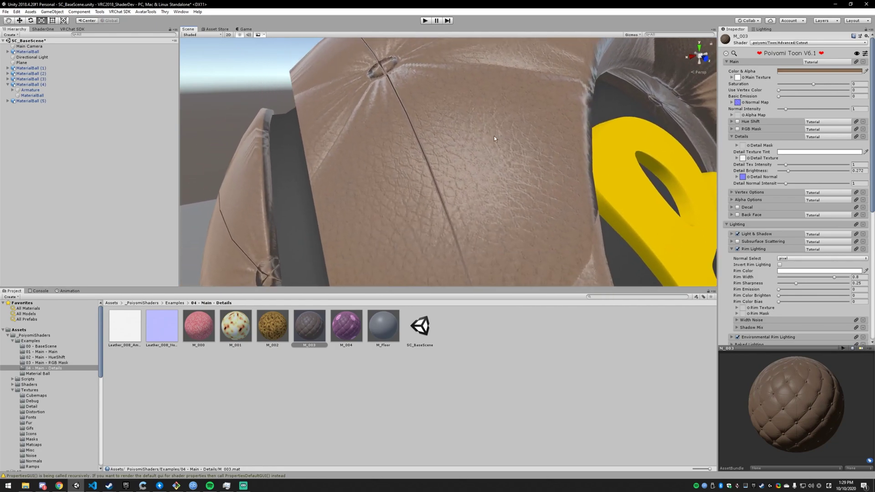
{"action": "scroll", "coordinate": [491, 137], "scroll_direction": "down", "scroll_amount": 5}
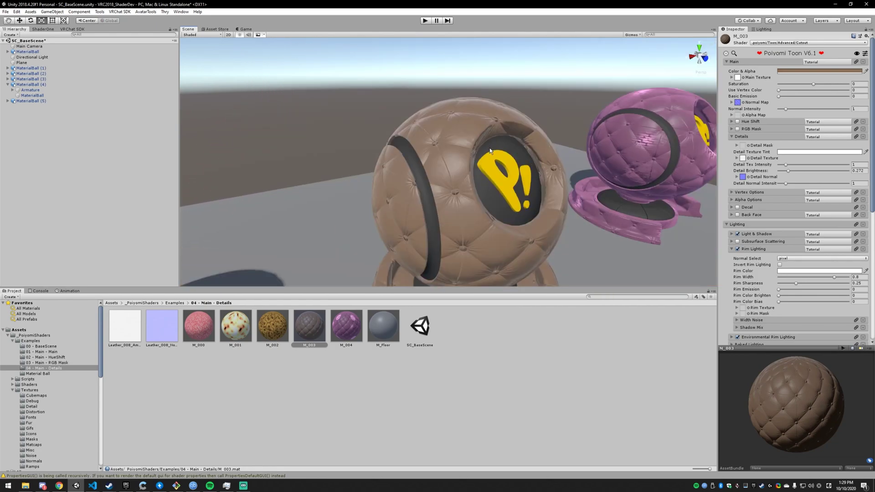
{"action": "scroll", "coordinate": [512, 145], "scroll_direction": "up", "scroll_amount": 3}
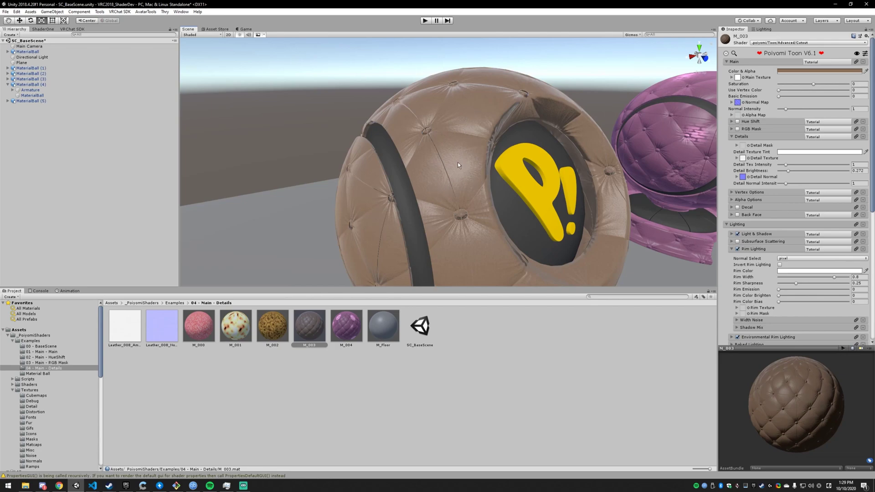
Zoom in across the leather surface and orbit over to the pink ball.
{"action": "scroll", "coordinate": [481, 151], "scroll_direction": "up", "scroll_amount": 5}
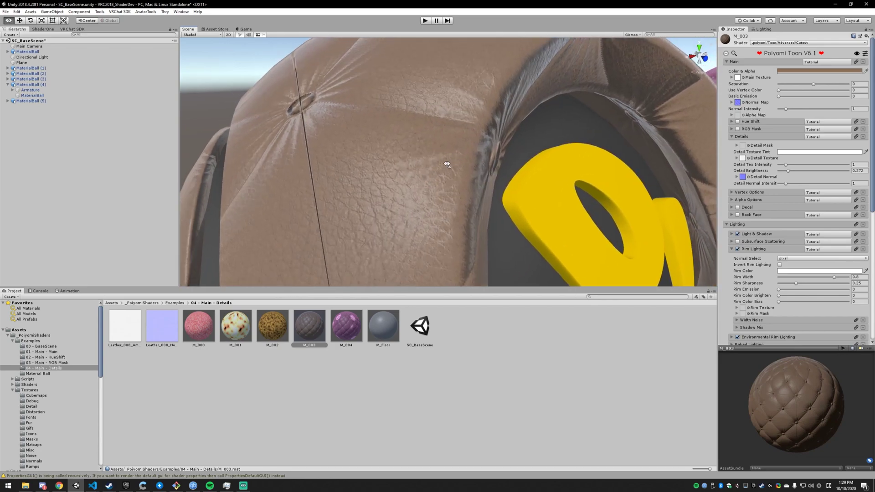
{"action": "middle_click_drag", "start_coordinate": [404, 156], "coordinate": [402, 85]}
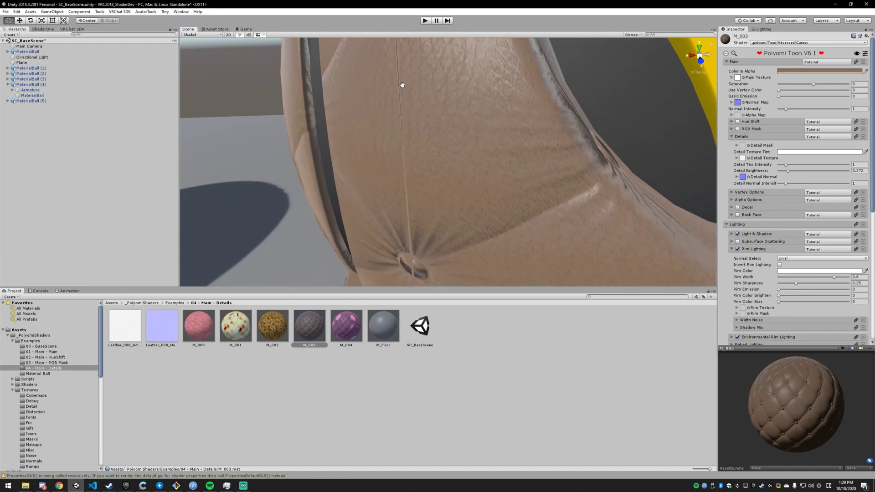
{"action": "scroll", "coordinate": [406, 126], "scroll_direction": "down", "scroll_amount": 6}
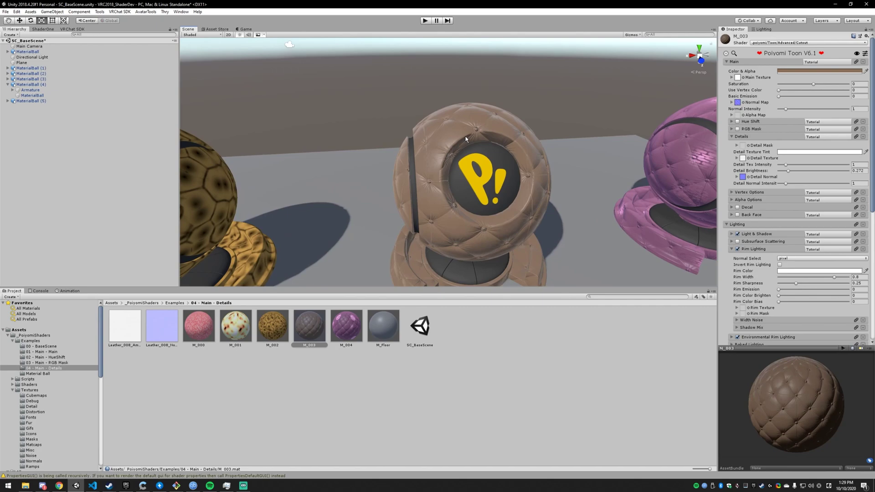
{"action": "left_click_drag", "start_coordinate": [550, 176], "coordinate": [382, 183], "text": "alt"}
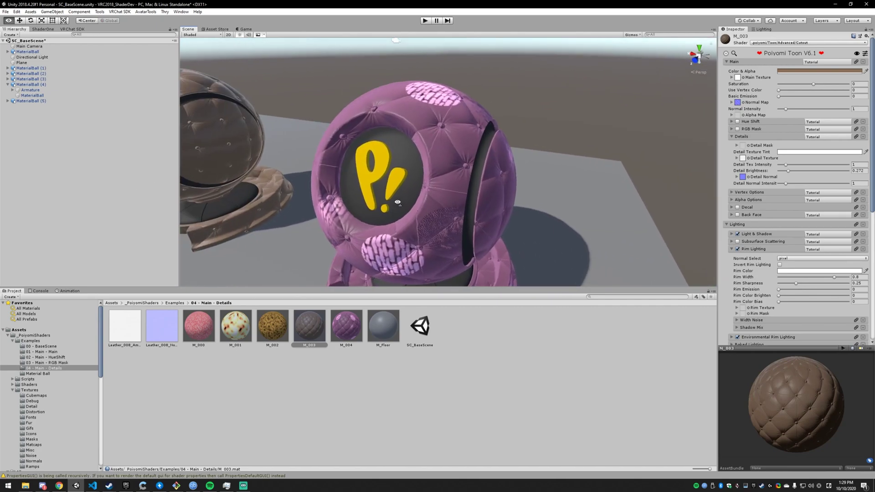
{"action": "scroll", "coordinate": [398, 197], "scroll_direction": "up", "scroll_amount": 2}
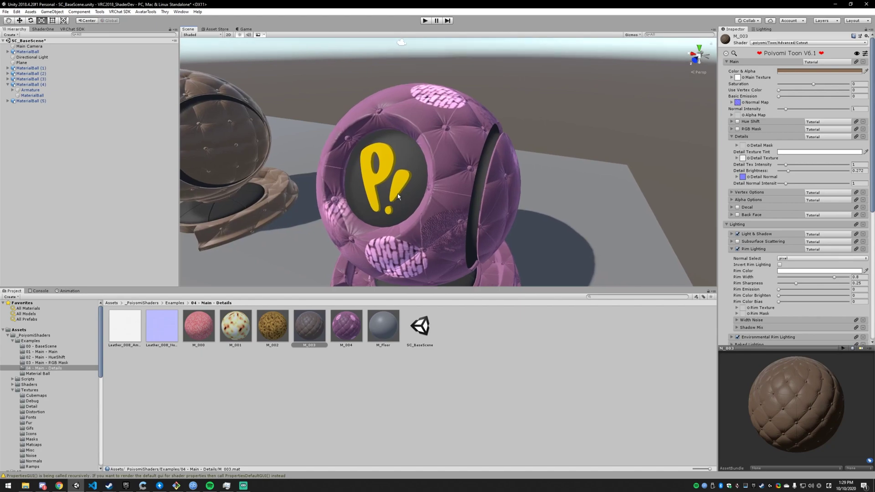
{"action": "scroll", "coordinate": [428, 184], "scroll_direction": "up", "scroll_amount": 3}
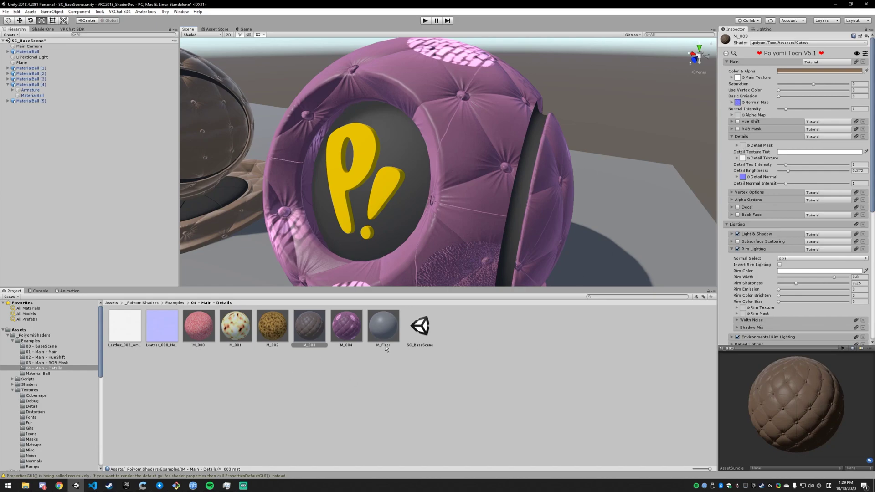
Select M_004, locate its RGBMask detail mask, and open RGBMask in Honeyview.
{"action": "left_click", "coordinate": [347, 332]}
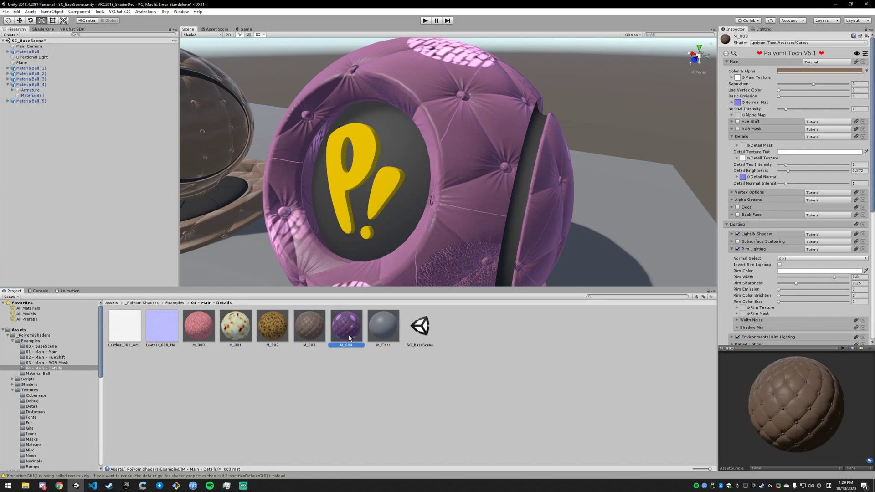
{"action": "left_click", "coordinate": [744, 145]}
{"action": "double_click", "coordinate": [242, 327]}
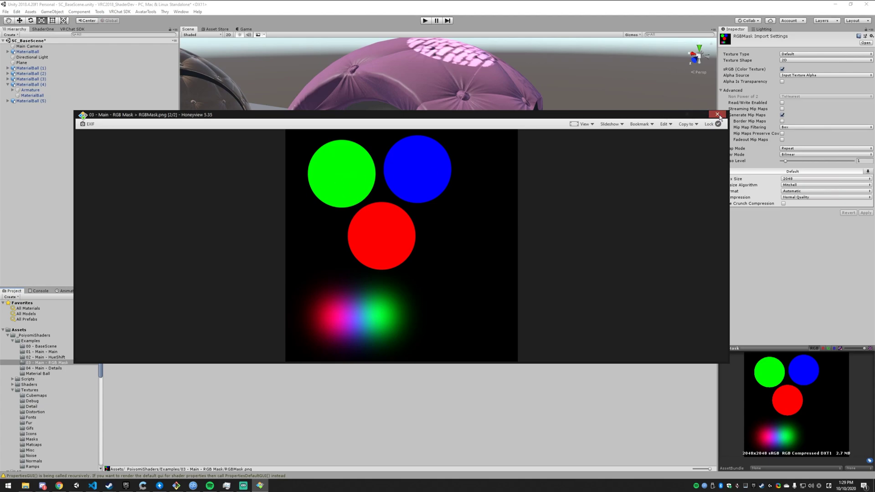
Close the RGBMask image viewer and reselect M_004 in the 04 - Main - Details folder.
{"action": "left_click", "coordinate": [718, 115]}
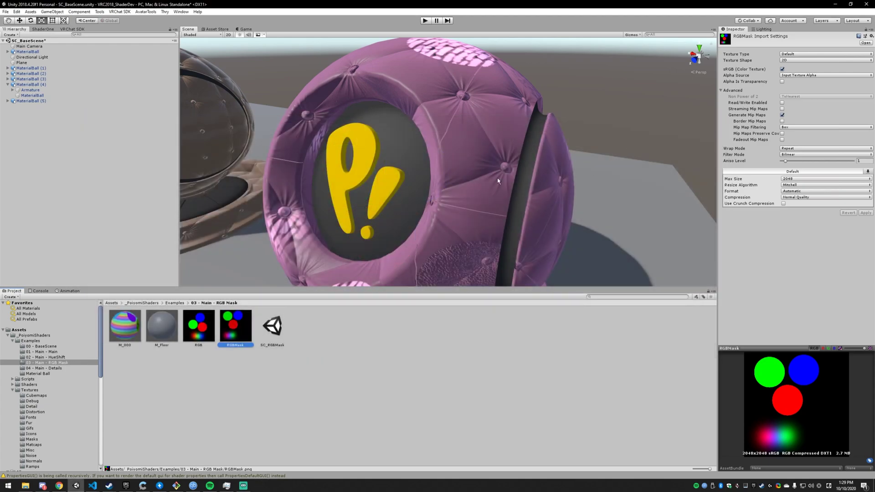
{"action": "left_click", "coordinate": [51, 368]}
{"action": "left_click", "coordinate": [343, 329]}
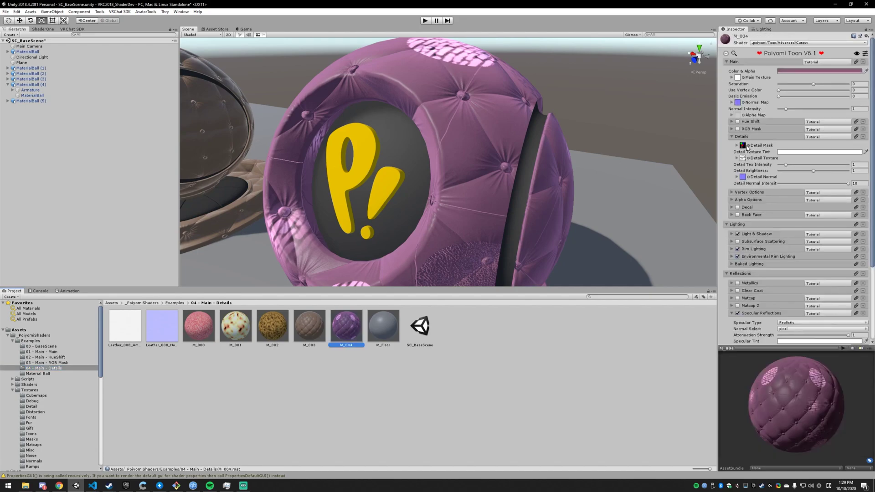
Orbit and zoom around the pink ball to inspect its leather detail patches and base.
{"action": "left_click_drag", "start_coordinate": [504, 206], "coordinate": [465, 155], "text": "alt"}
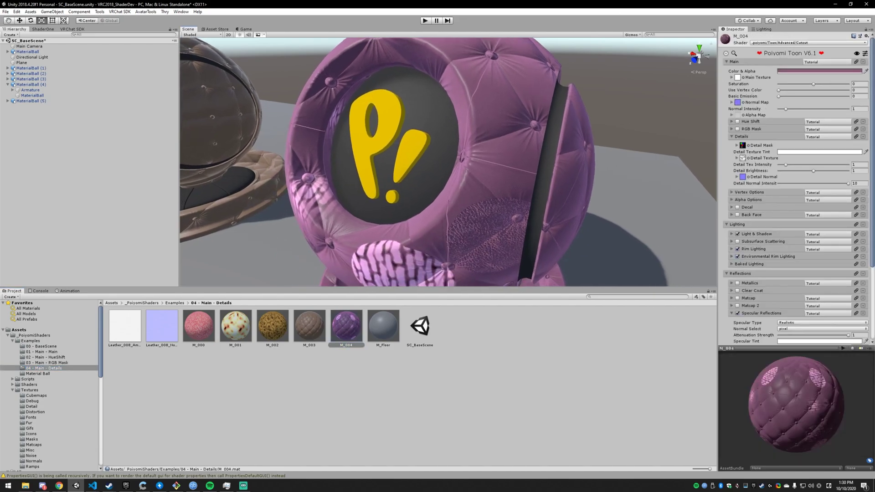
{"action": "middle_click_drag", "start_coordinate": [424, 200], "coordinate": [445, 81]}
{"action": "scroll", "coordinate": [435, 137], "scroll_direction": "up", "scroll_amount": 5}
{"action": "scroll", "coordinate": [423, 187], "scroll_direction": "down", "scroll_amount": 8}
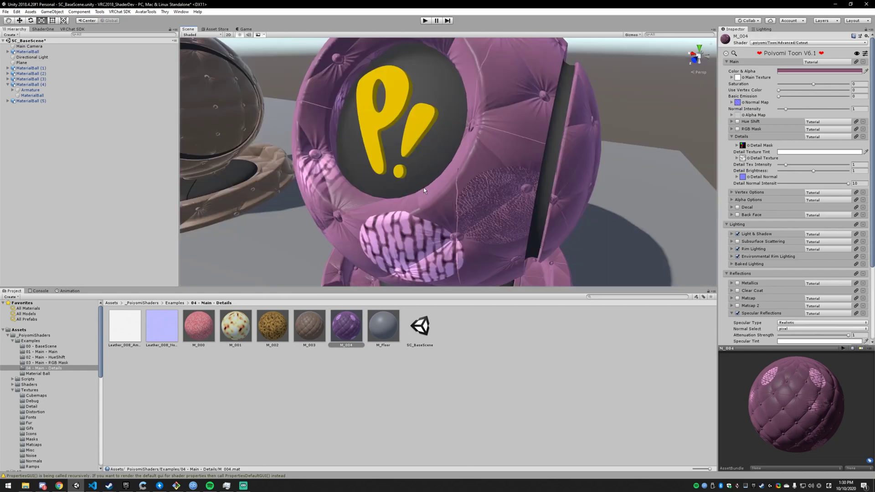
{"action": "scroll", "coordinate": [434, 192], "scroll_direction": "up", "scroll_amount": 3}
{"action": "middle_click_drag", "start_coordinate": [462, 187], "coordinate": [463, 146]}
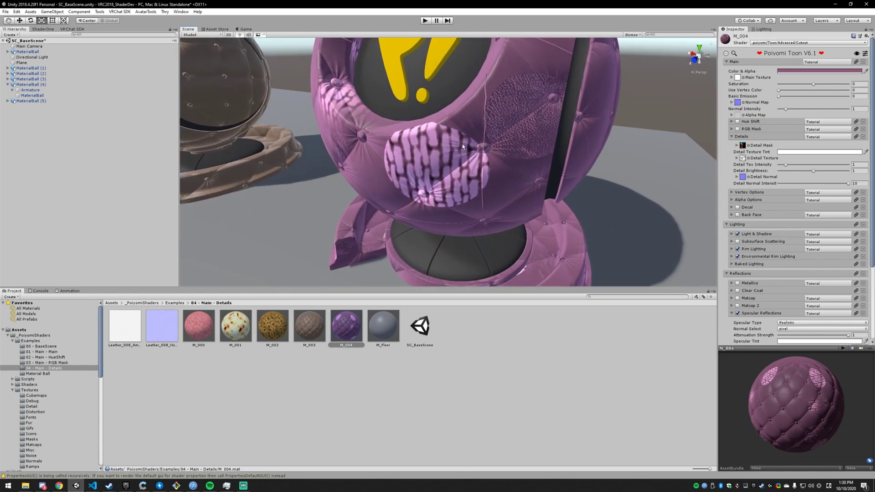
{"action": "left_click_drag", "start_coordinate": [491, 161], "coordinate": [424, 199], "text": "alt"}
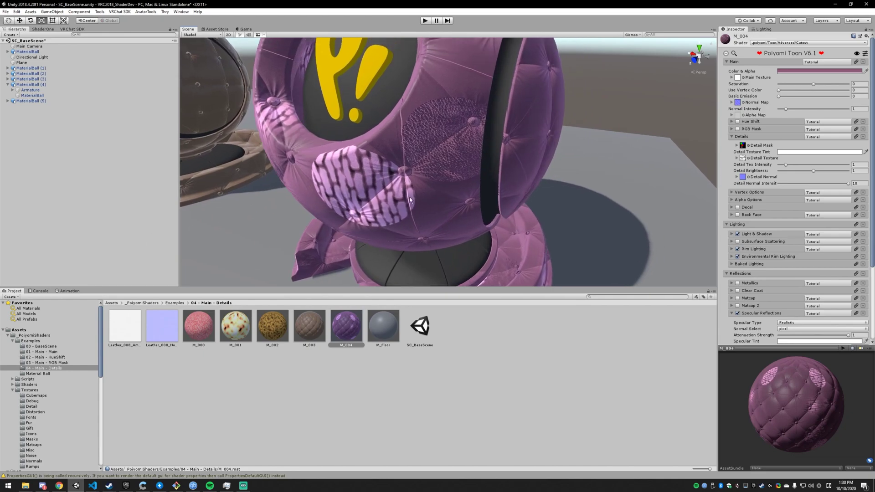
{"action": "scroll", "coordinate": [423, 200], "scroll_direction": "up", "scroll_amount": 5}
{"action": "scroll", "coordinate": [433, 151], "scroll_direction": "down", "scroll_amount": 5}
Search 'noise' for M_004's Detail Mask, try triangle and T_Voronoi_Noise, then keep a swirly noise texture.
{"action": "left_click", "coordinate": [749, 146]}
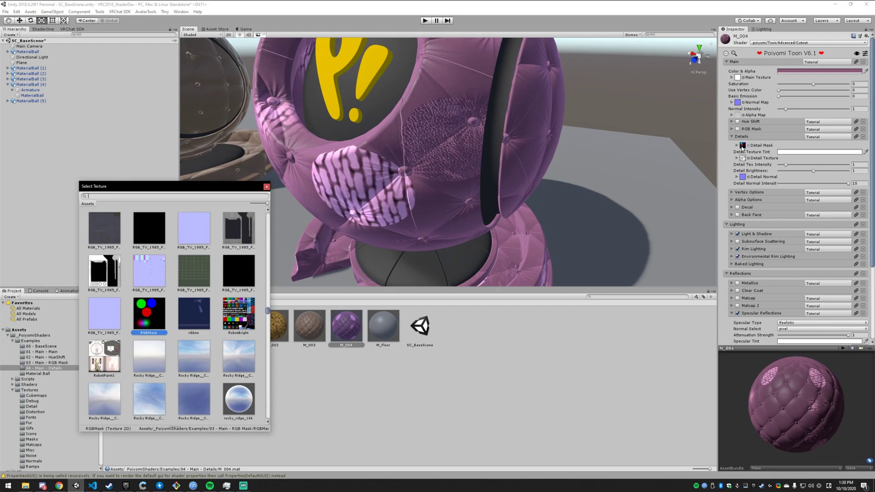
{"action": "type", "text": "noise"}
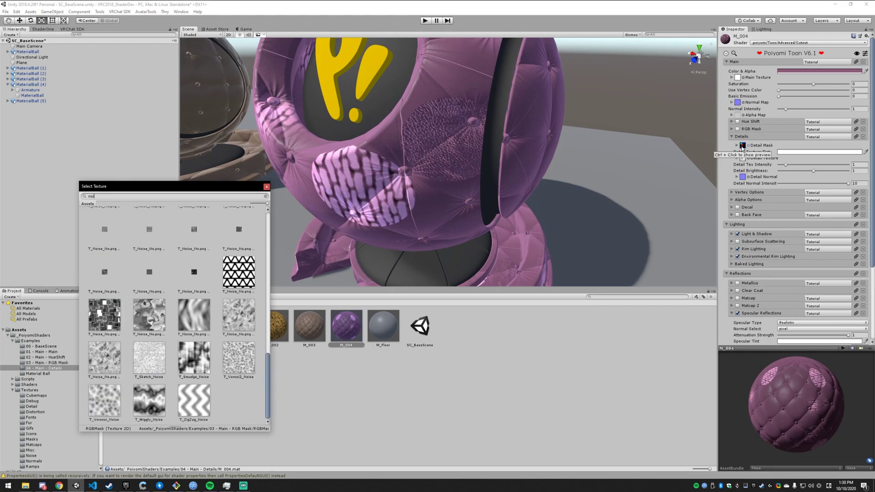
{"action": "left_click", "coordinate": [201, 271]}
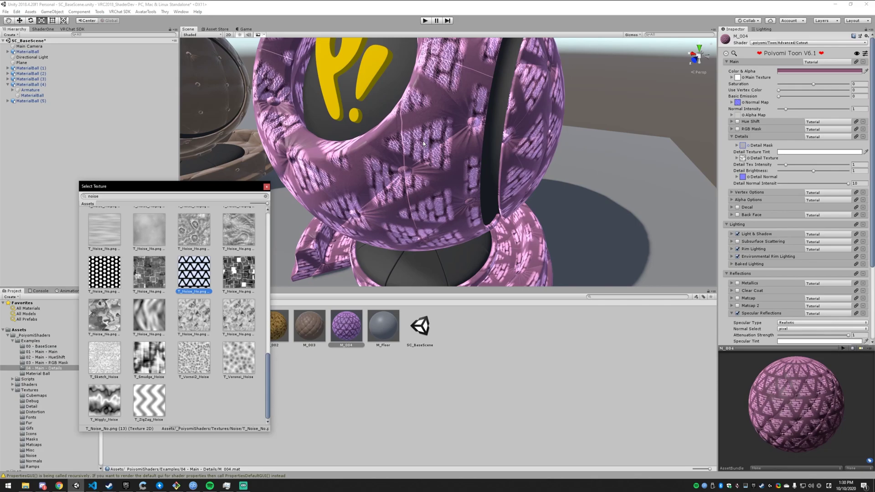
{"action": "left_click", "coordinate": [229, 371]}
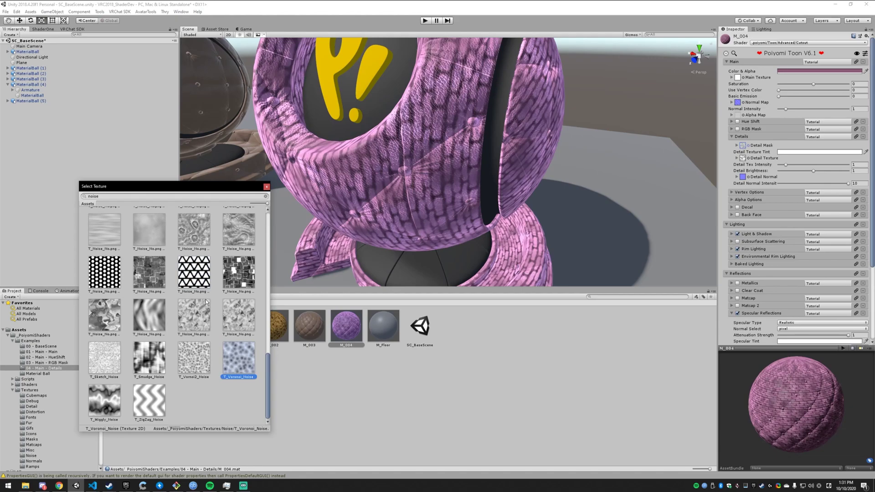
{"action": "scroll", "coordinate": [201, 291], "scroll_direction": "up", "scroll_amount": 5}
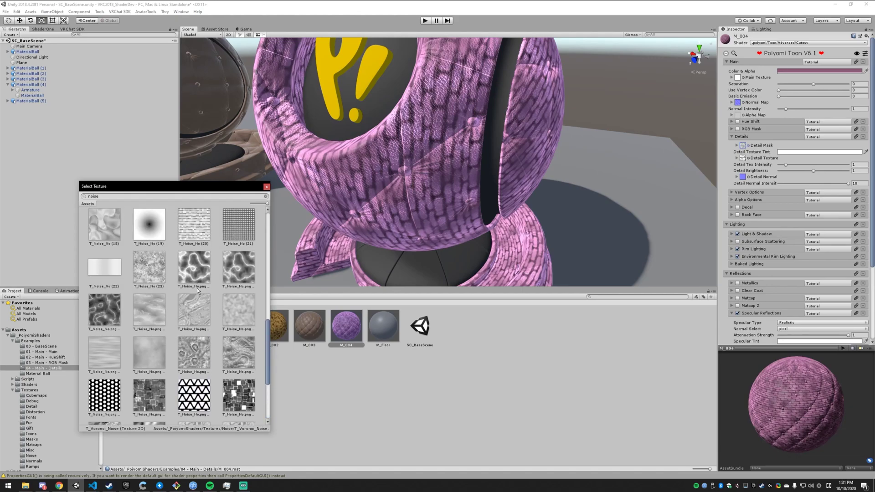
{"action": "left_click", "coordinate": [197, 288]}
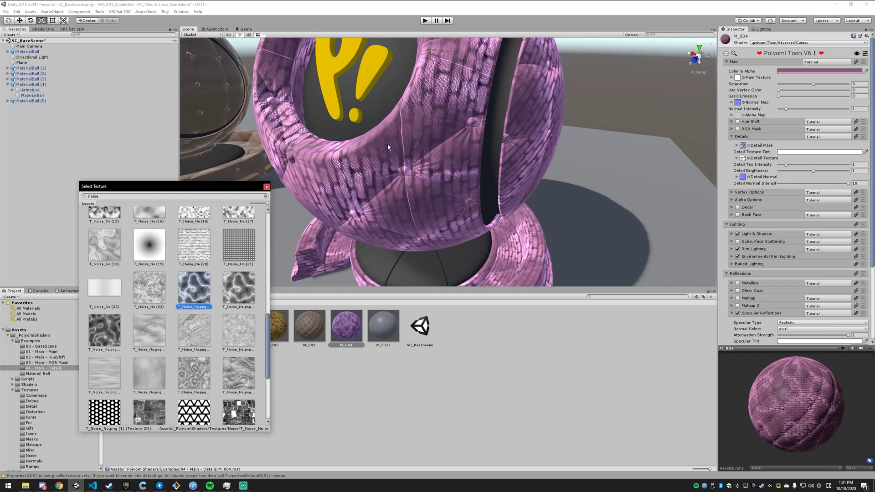
{"action": "scroll", "coordinate": [424, 118], "scroll_direction": "down", "scroll_amount": 3}
{"action": "key", "text": "Escape"}
{"action": "left_click_drag", "start_coordinate": [433, 125], "coordinate": [504, 124], "text": "alt"}
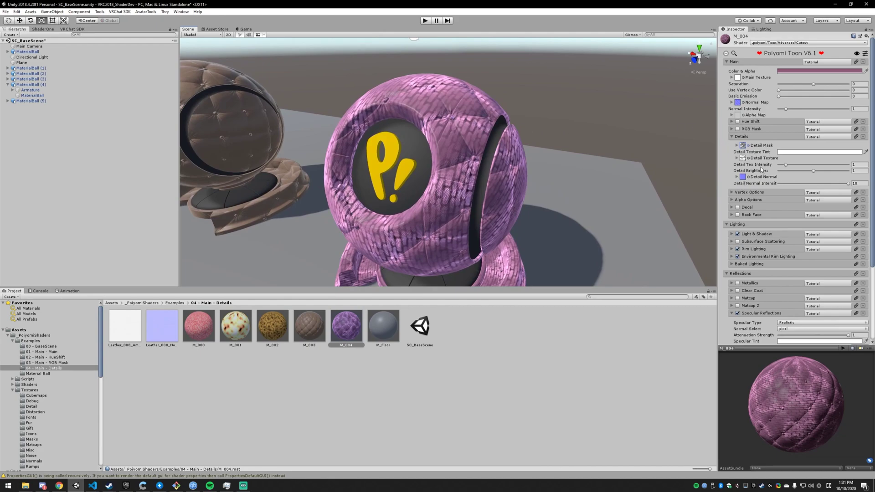
Expand M_004's RGB Mask foldout and frame the pink ball beside the leather ball.
{"action": "left_click", "coordinate": [759, 129]}
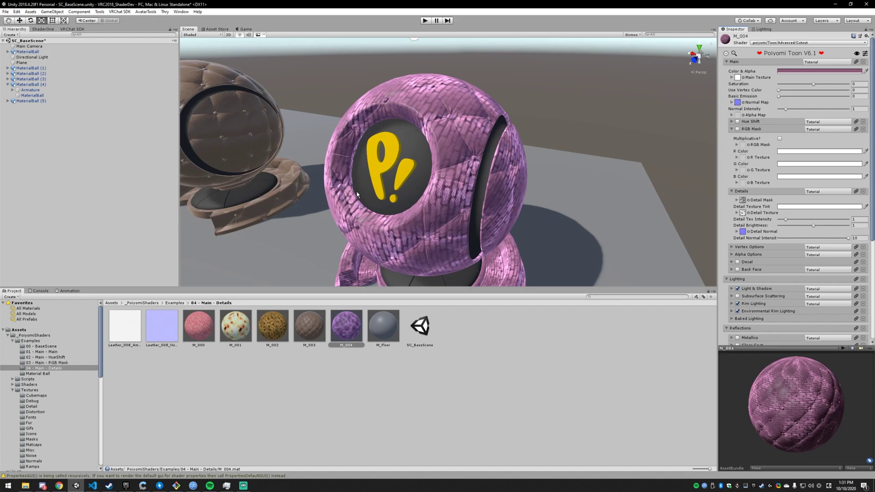
{"action": "middle_click_drag", "start_coordinate": [486, 163], "coordinate": [485, 136]}
{"action": "scroll", "coordinate": [497, 158], "scroll_direction": "down", "scroll_amount": 2}
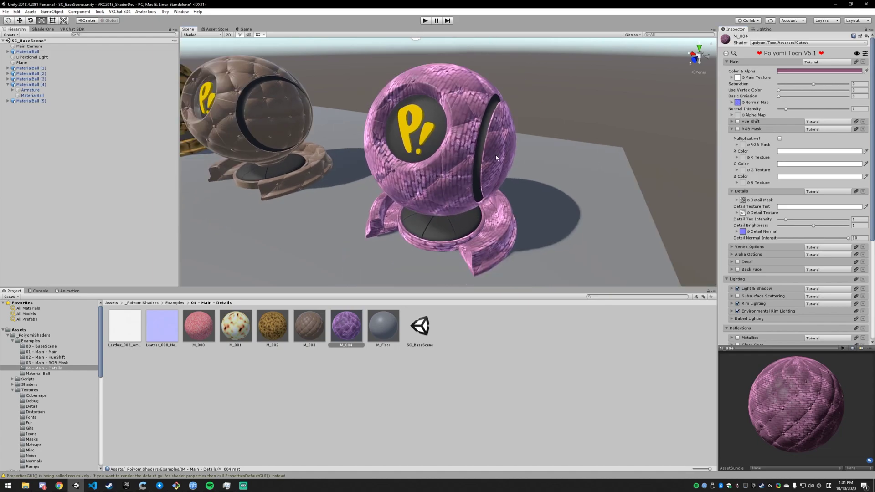
{"action": "right_click_drag", "start_coordinate": [496, 159], "coordinate": [411, 143]}
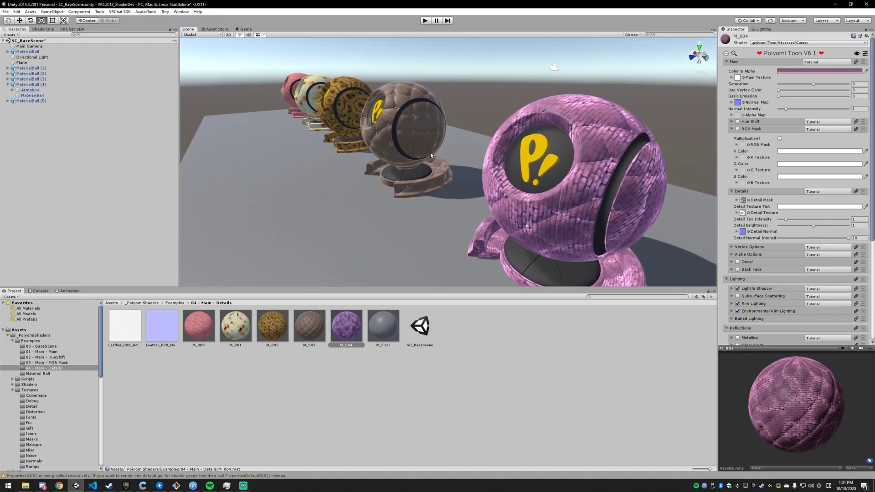
{"action": "middle_click_drag", "start_coordinate": [430, 152], "coordinate": [493, 254]}
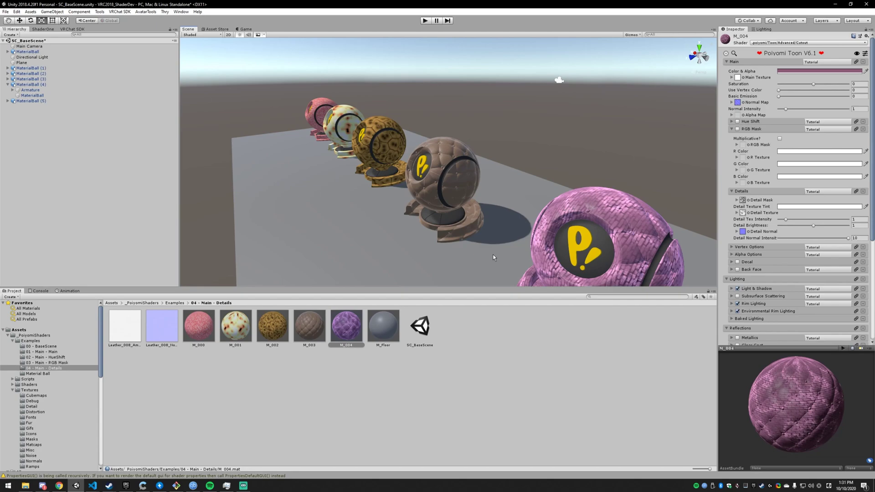
{"action": "middle_click_drag", "start_coordinate": [493, 254], "coordinate": [352, 253]}
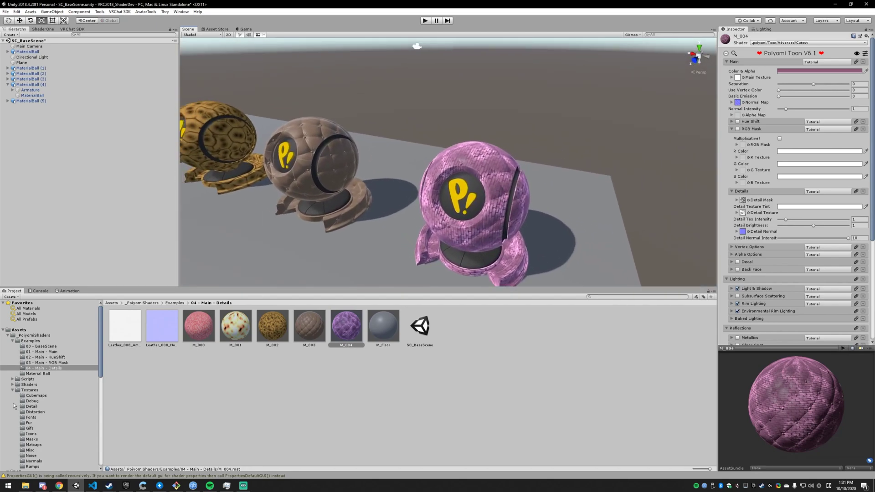